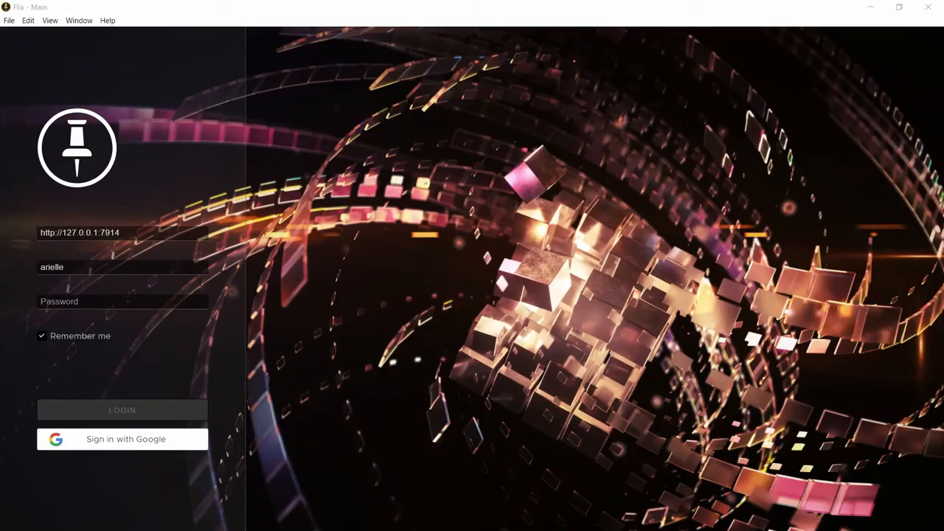
left_click(297, 266)
left_click_drag(120, 233, 33, 230)
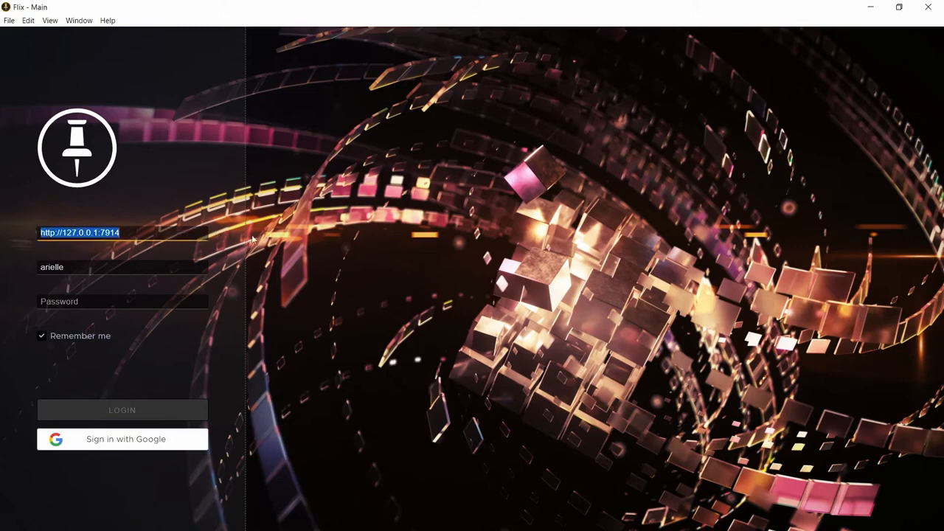
key("Tab")
key("Tab")
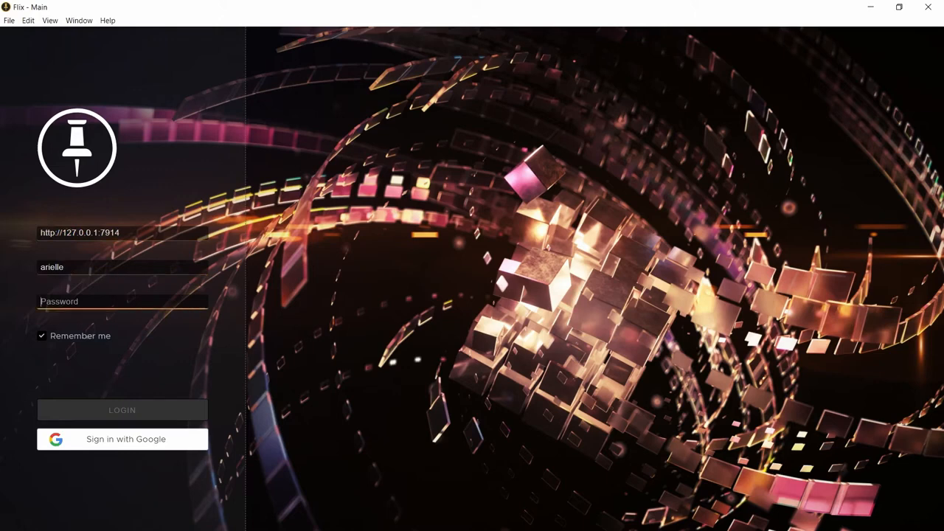
type("********")
left_click(132, 411)
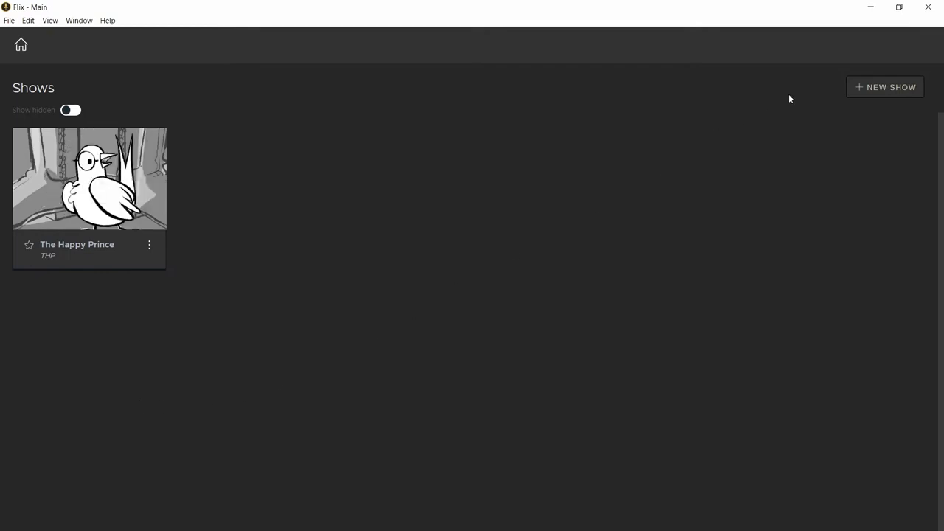
Start a new show with tracking code OLS, title "Our Little Seedlings" and description "Story about plants"
left_click(872, 88)
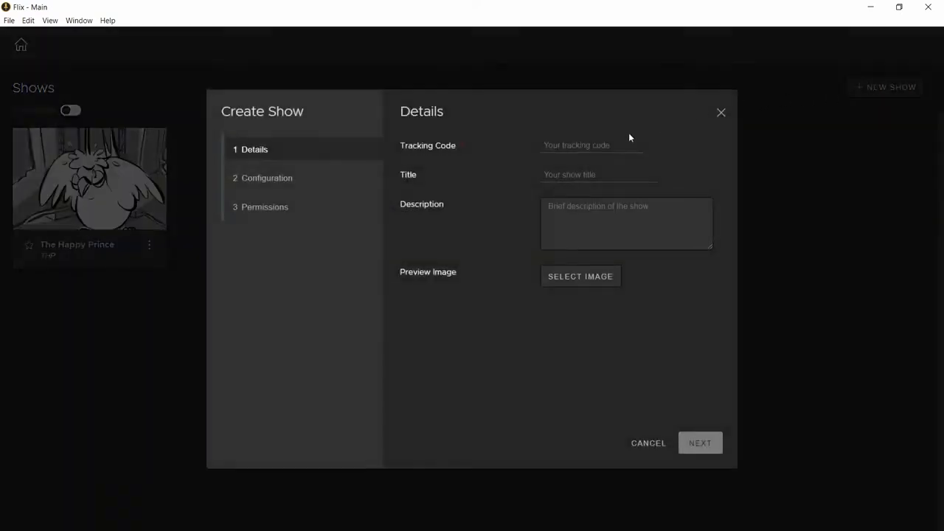
left_click(615, 145)
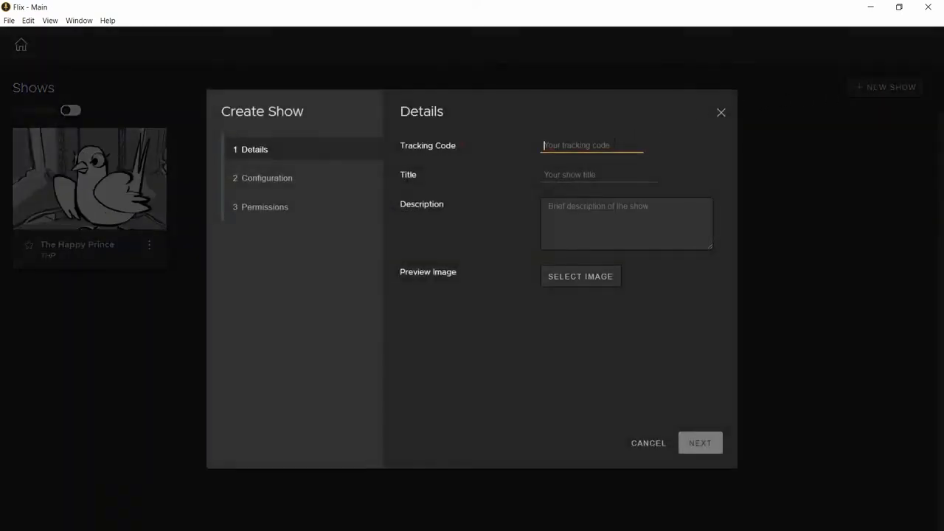
type("0LS")
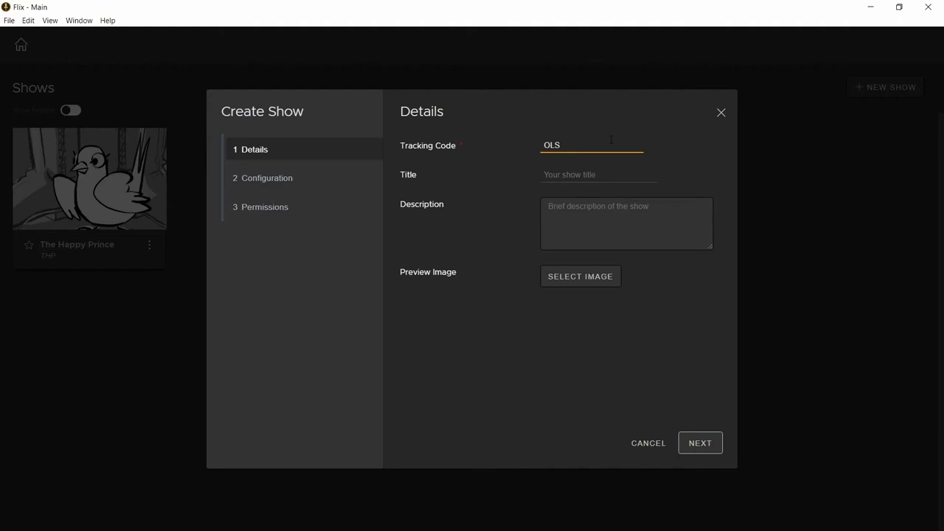
key("Tab")
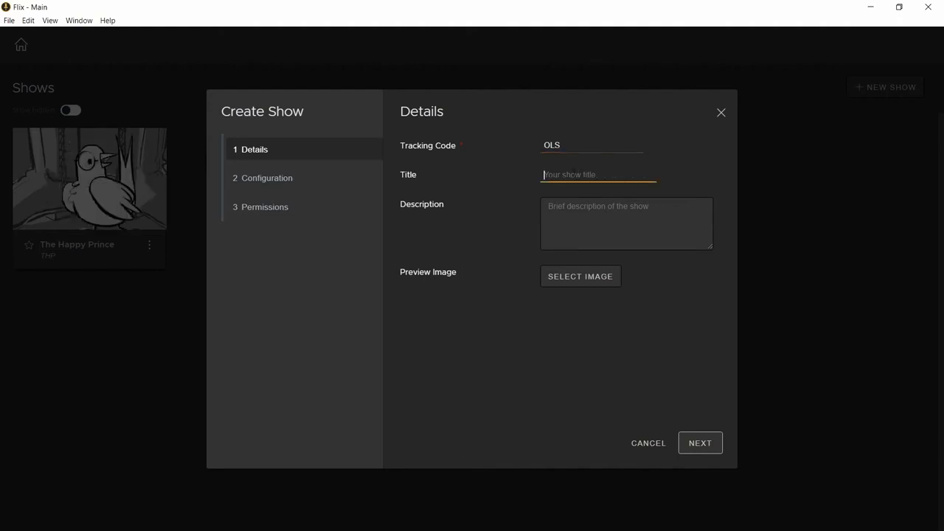
type("Our Little")
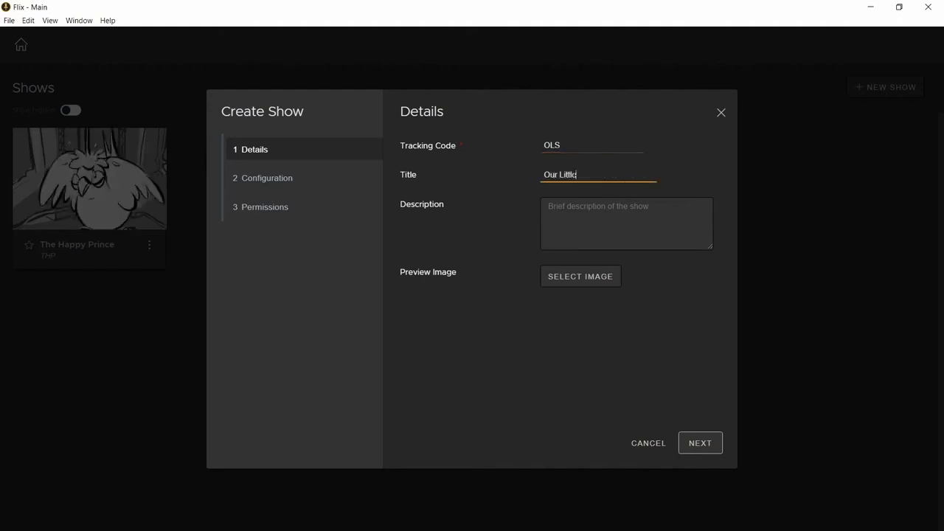
type(" Seedlings")
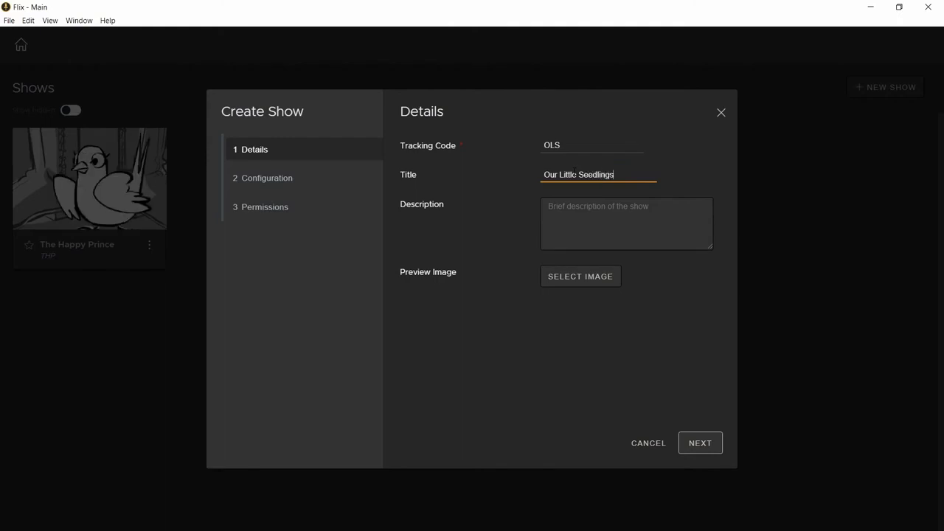
key("Tab")
type("Story about plants")
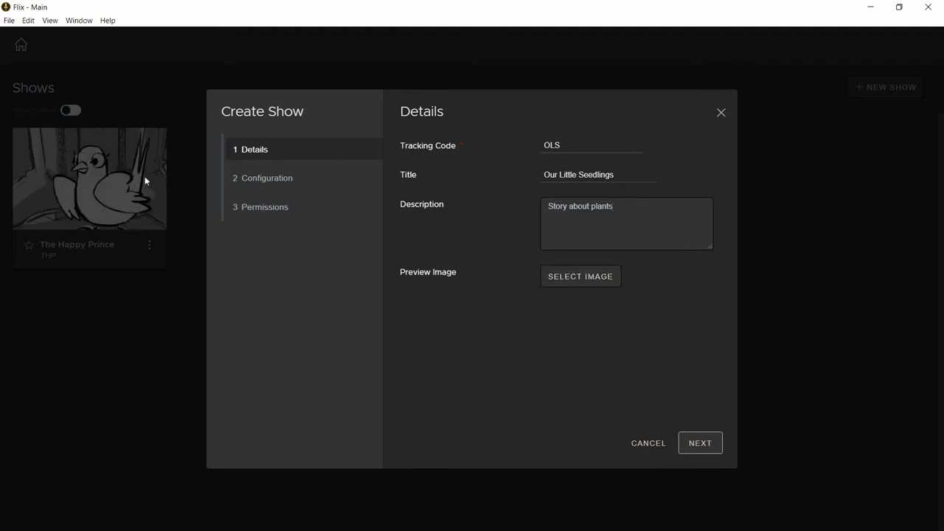
left_click(704, 442)
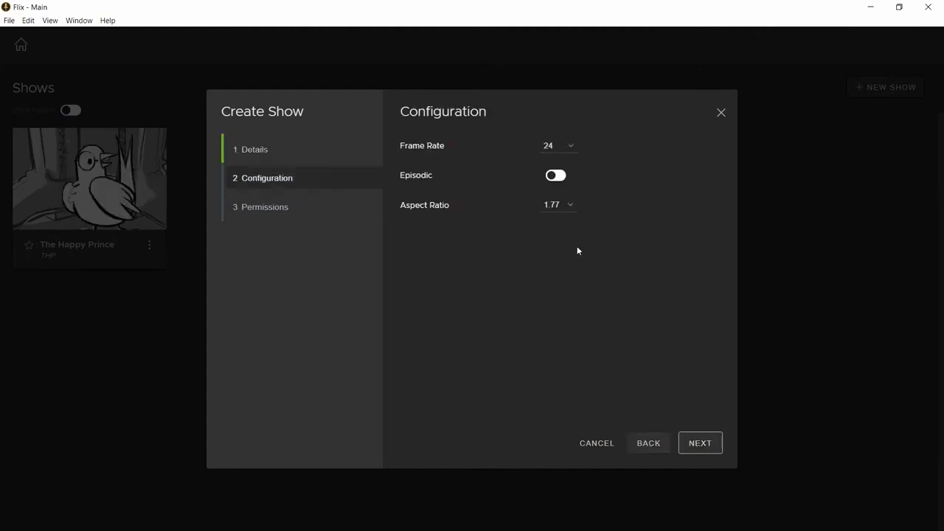
Configure the show as episodic with season 01, keeping the frame rate at 24 and the aspect ratio at 1.77
left_click(569, 146)
left_click(582, 205)
left_click(572, 208)
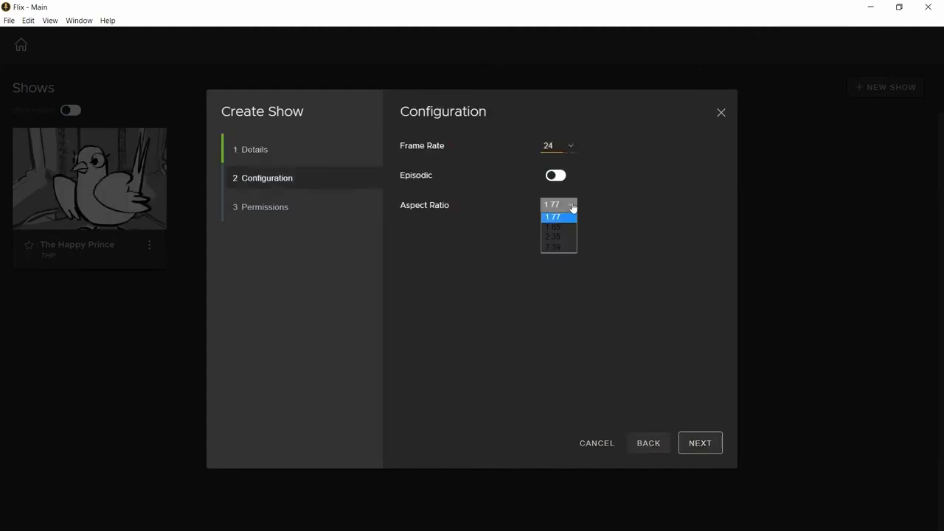
left_click(615, 223)
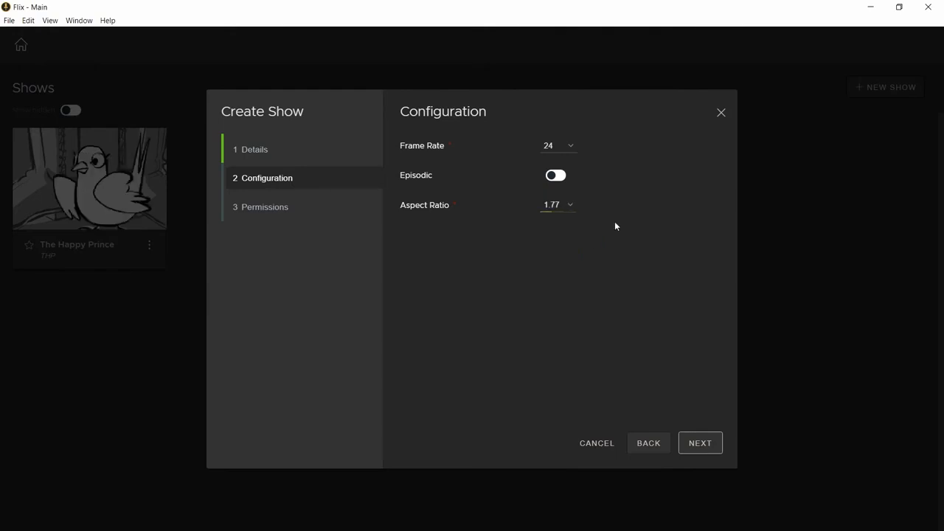
left_click(552, 175)
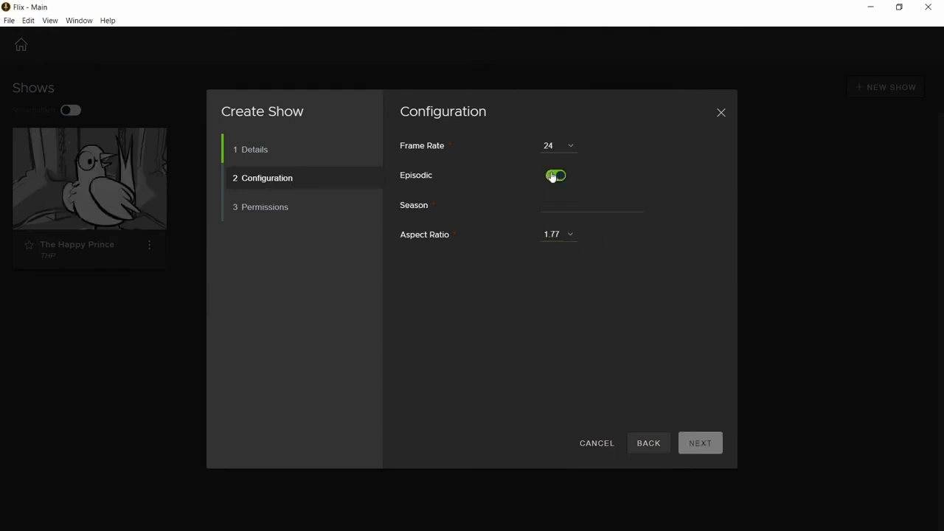
left_click(554, 201)
type("01")
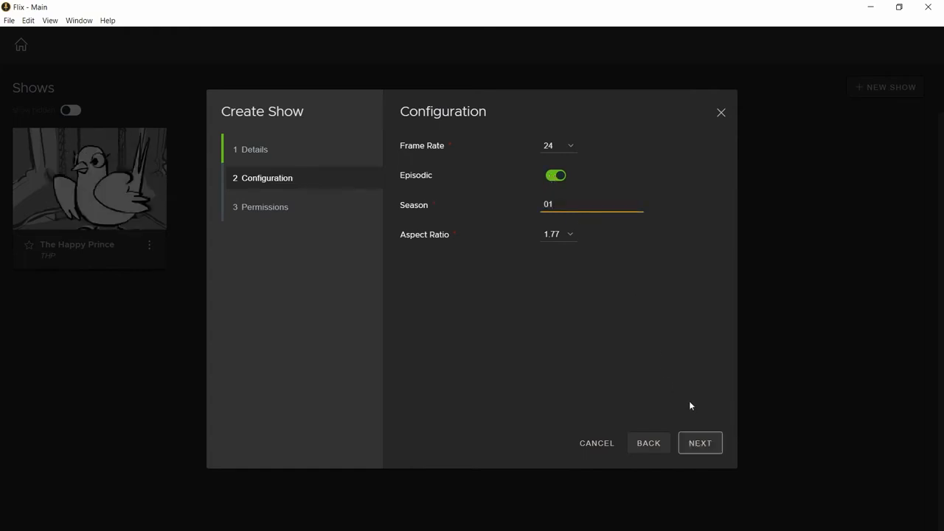
left_click(709, 445)
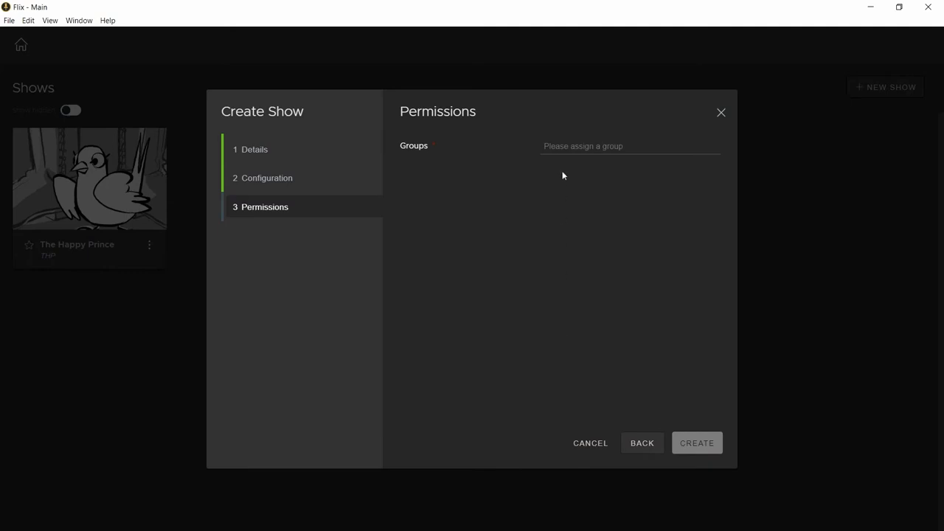
Assign the default group to the show's permissions and create the show
left_click(560, 150)
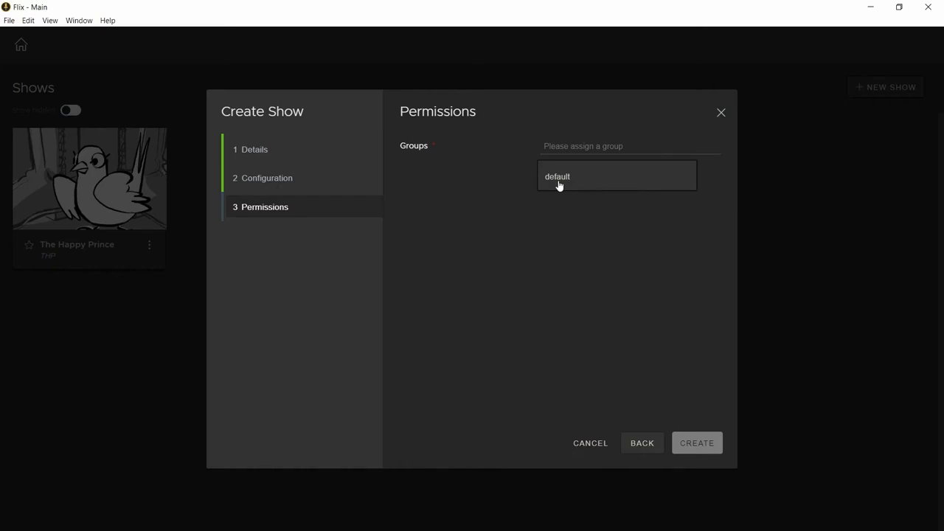
left_click(558, 181)
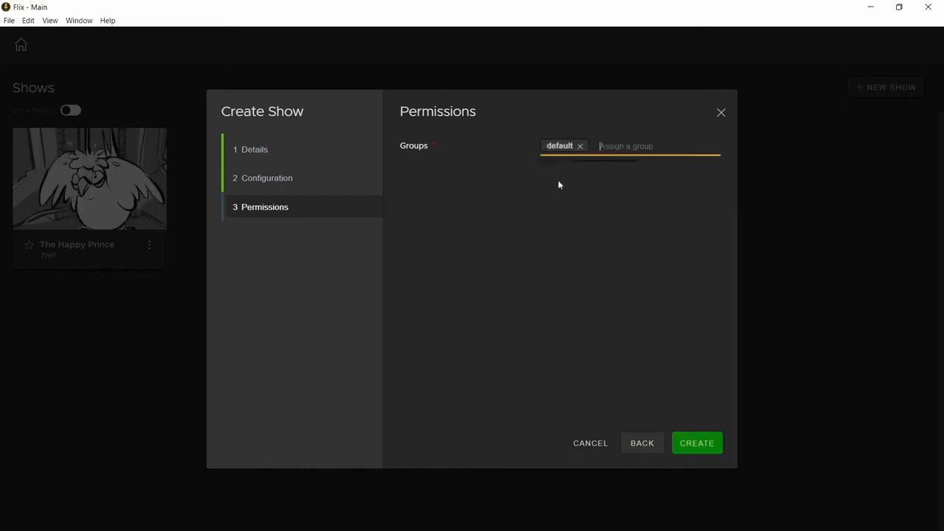
left_click(705, 446)
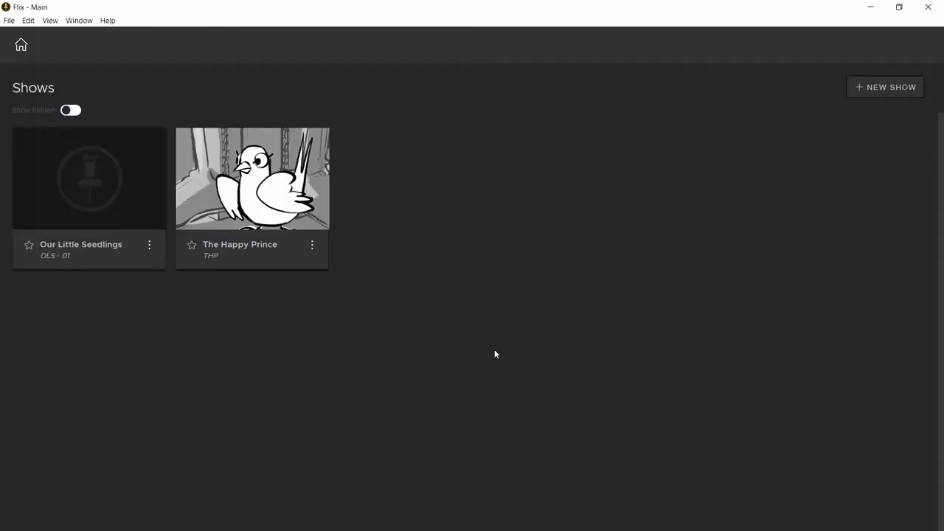
Try starring The Happy Prince, remove its star and mark Our Little Seedlings as the favourite instead
left_click(191, 245)
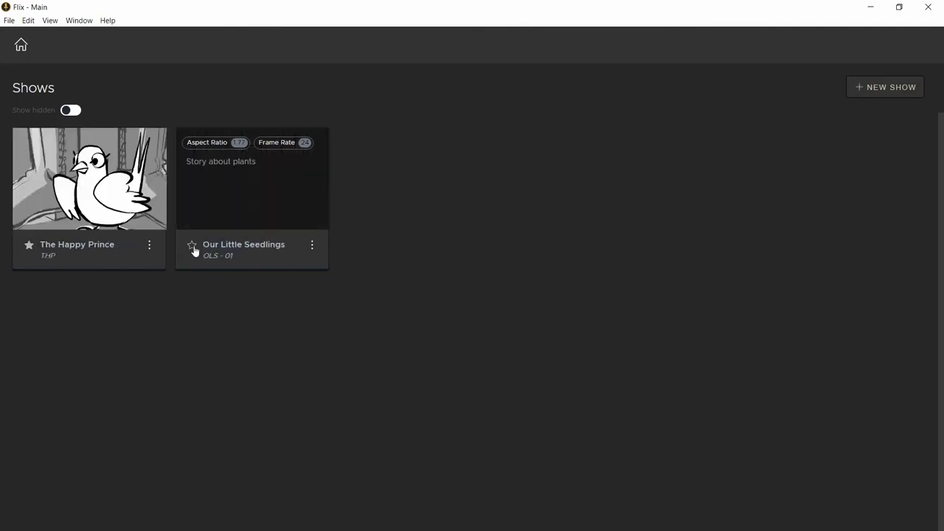
left_click(28, 248)
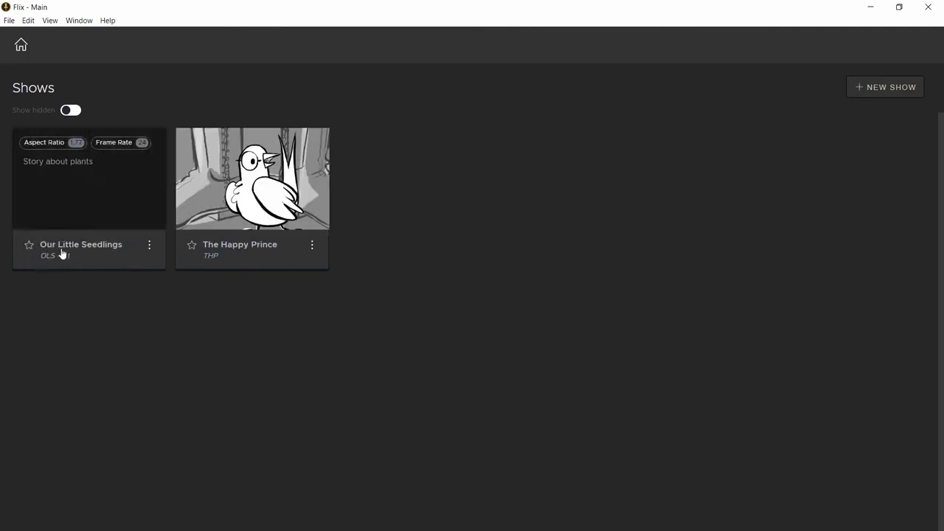
left_click(30, 248)
Hide The Happy Prince show and switch the display of hidden shows off and back on
left_click(70, 114)
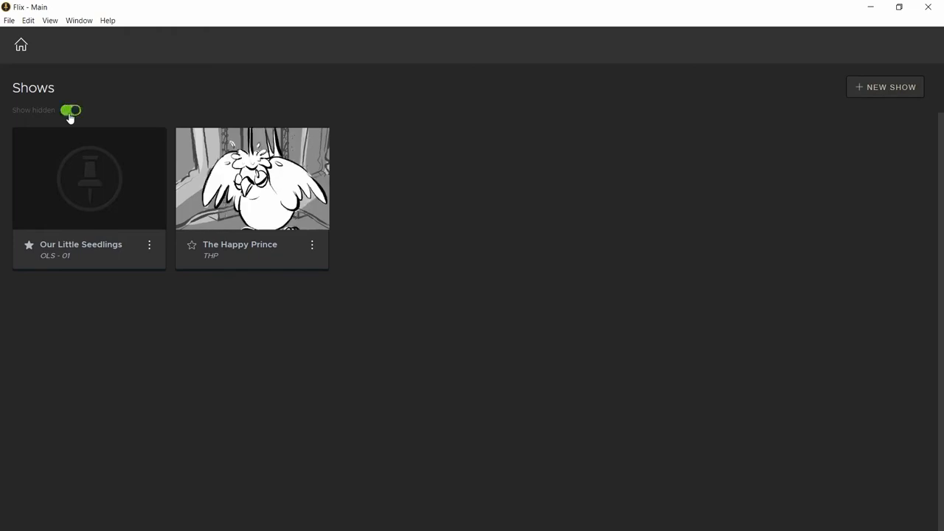
left_click(313, 246)
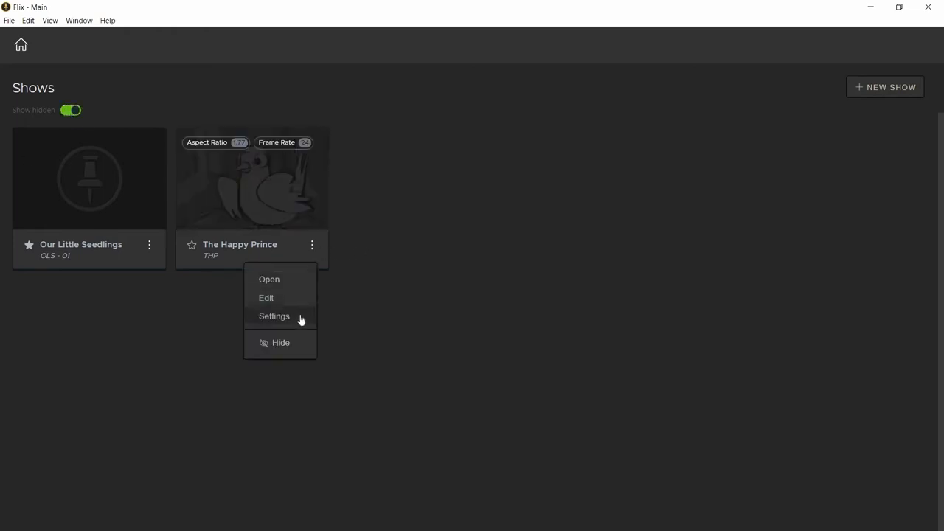
left_click(292, 344)
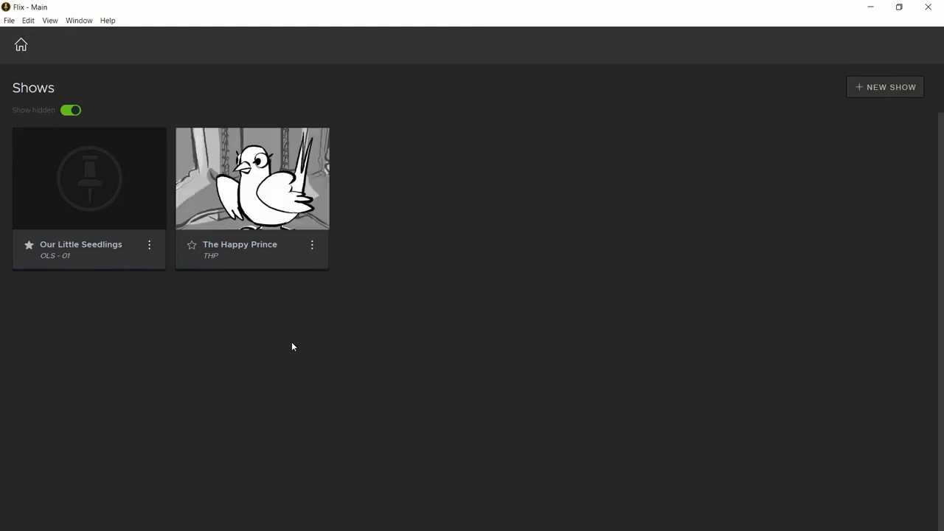
left_click(70, 111)
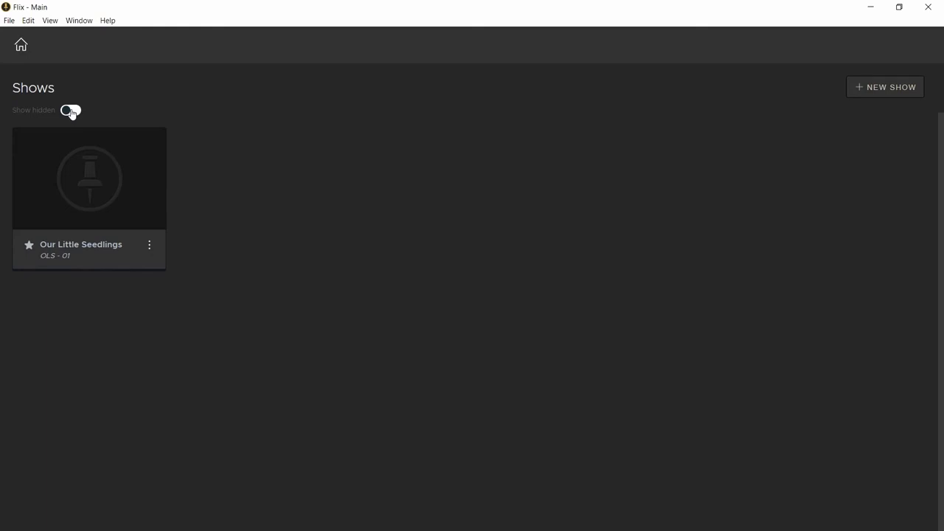
left_click(71, 111)
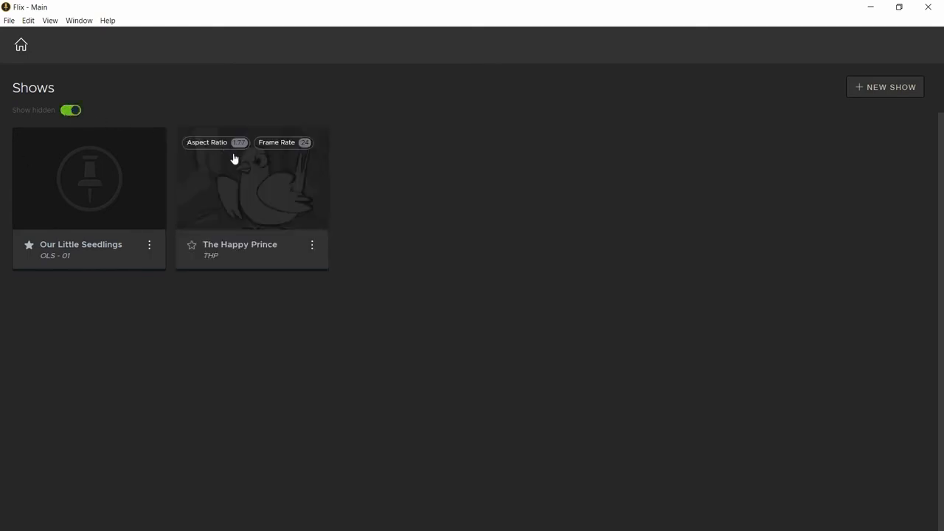
Open Our Little Seedlings and start a new episode with tracking code EP01 and title "Seedlings overtake"
mouse_move(105, 188)
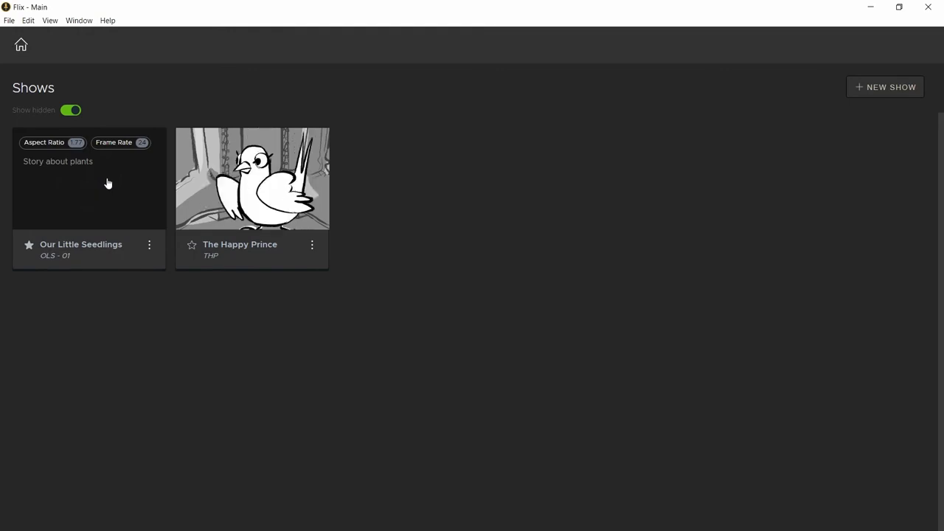
left_click(107, 183)
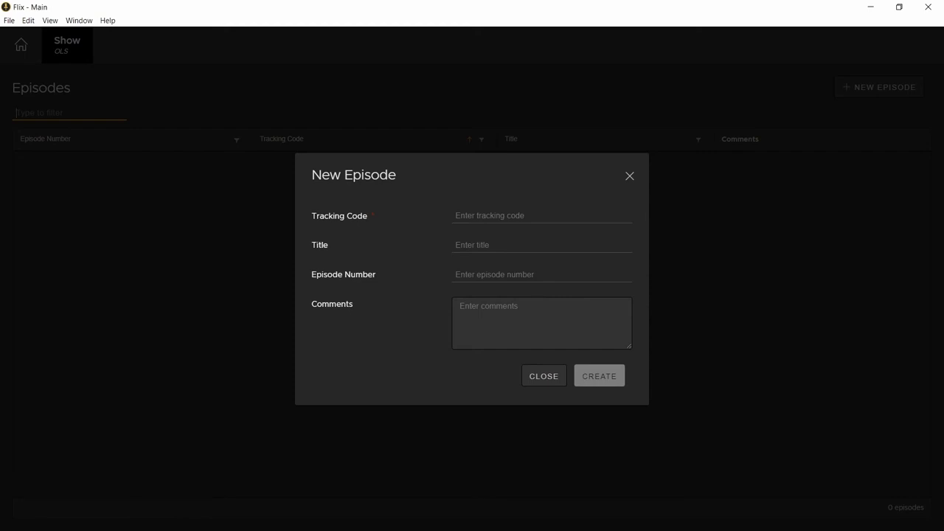
left_click(502, 216)
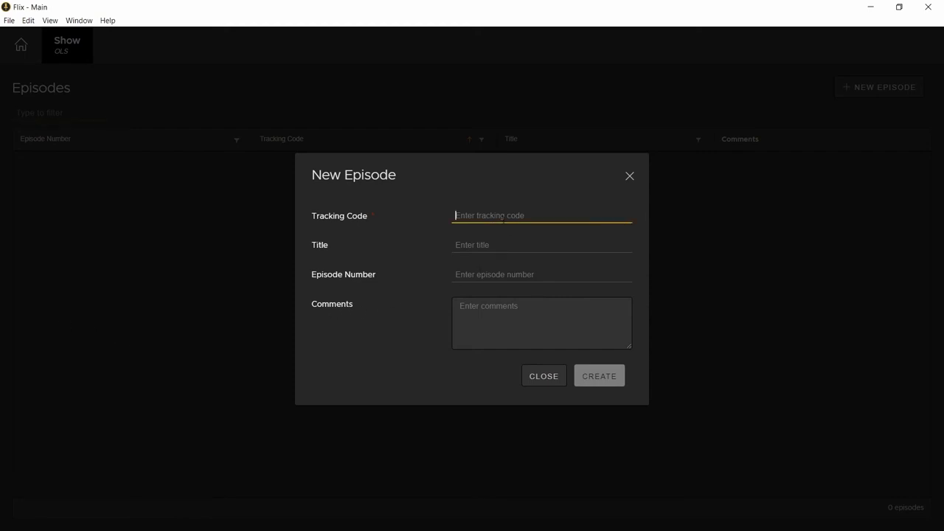
type("EP")
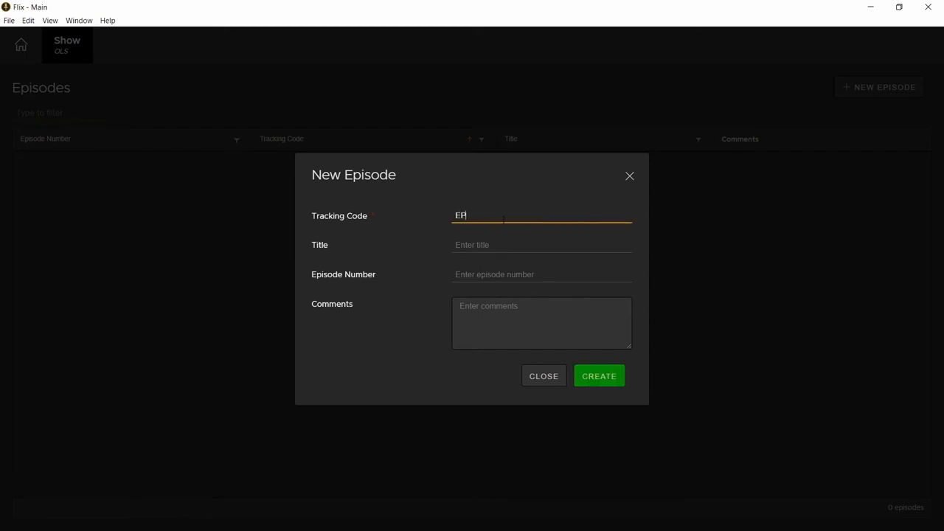
type("01")
left_click(501, 244)
type("Seedlings")
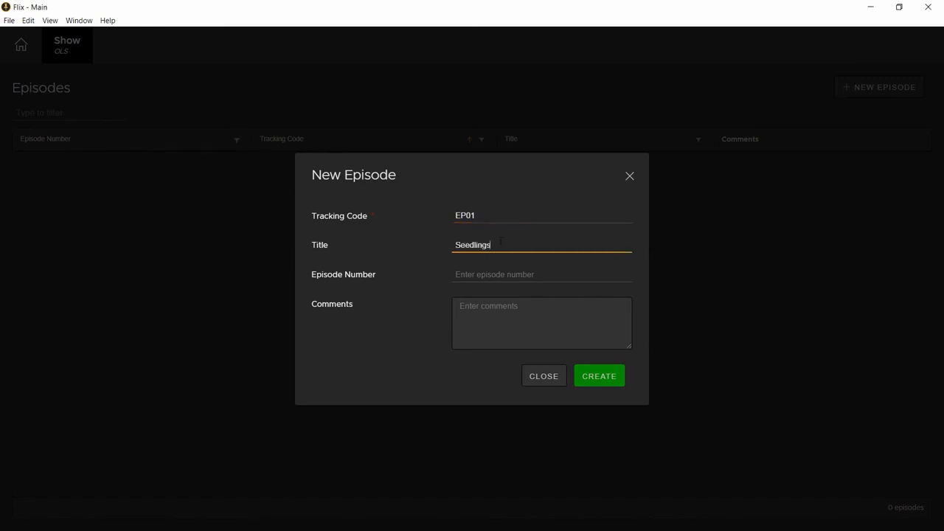
type(" overtake")
Give the episode number 01 and the comment "A seedling is born", and create it
left_click(492, 274)
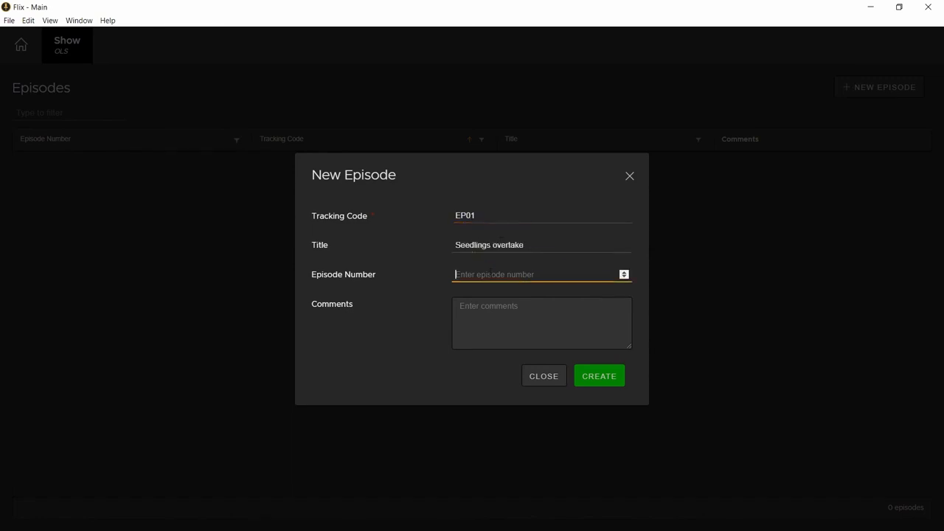
type("01")
left_click(489, 308)
type("A seedling is bor")
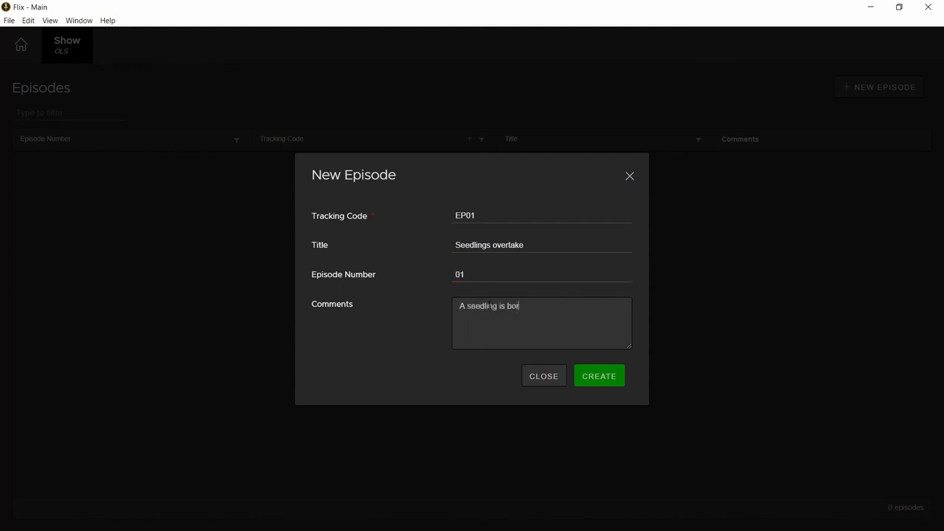
type("n")
left_click(606, 385)
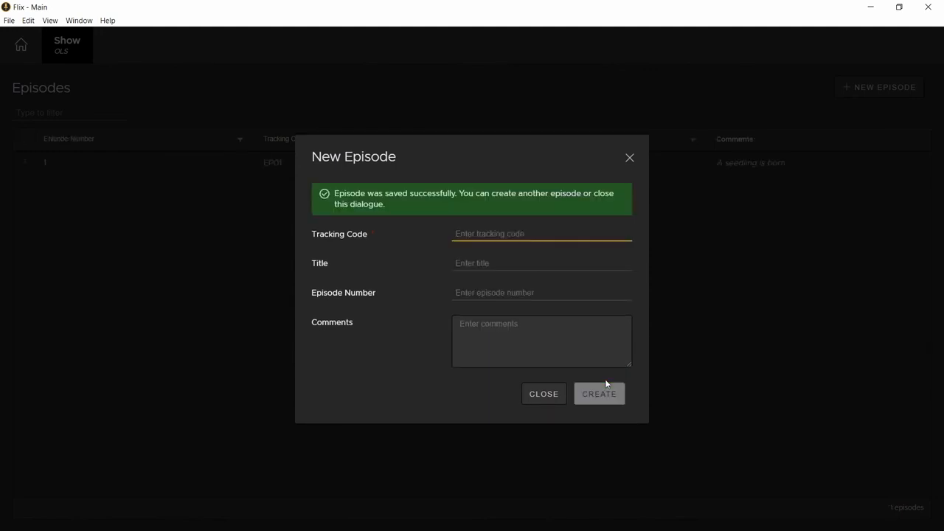
Open episode EP01 and start a new sequence with tracking code 0010 and title "The first plant"
left_click(629, 157)
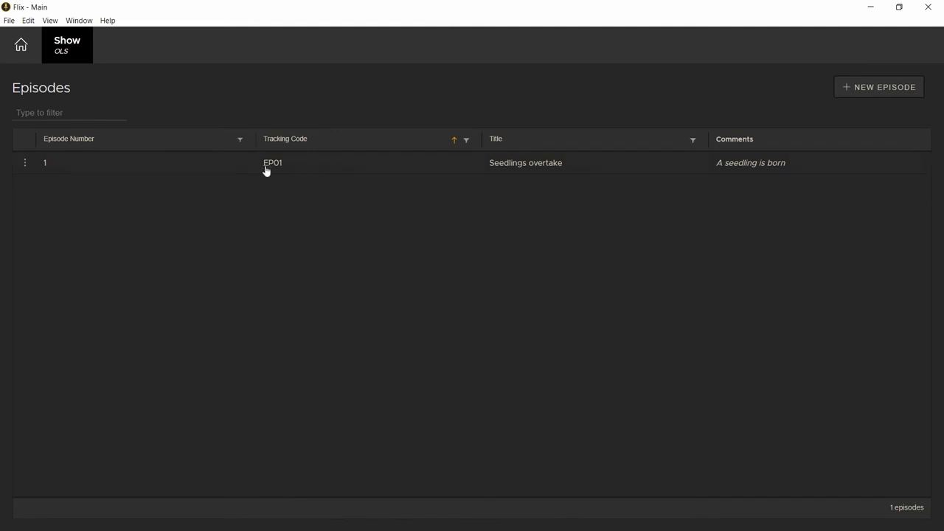
left_click(209, 170)
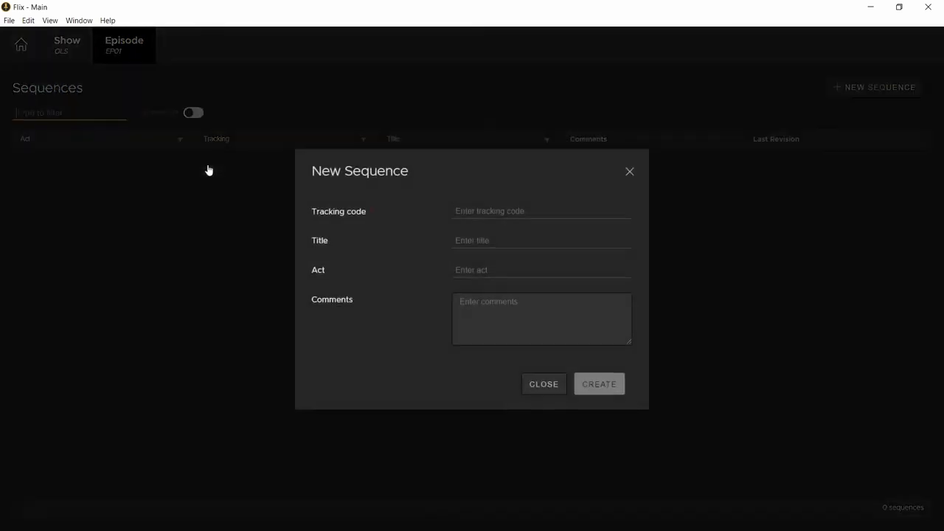
left_click(469, 211)
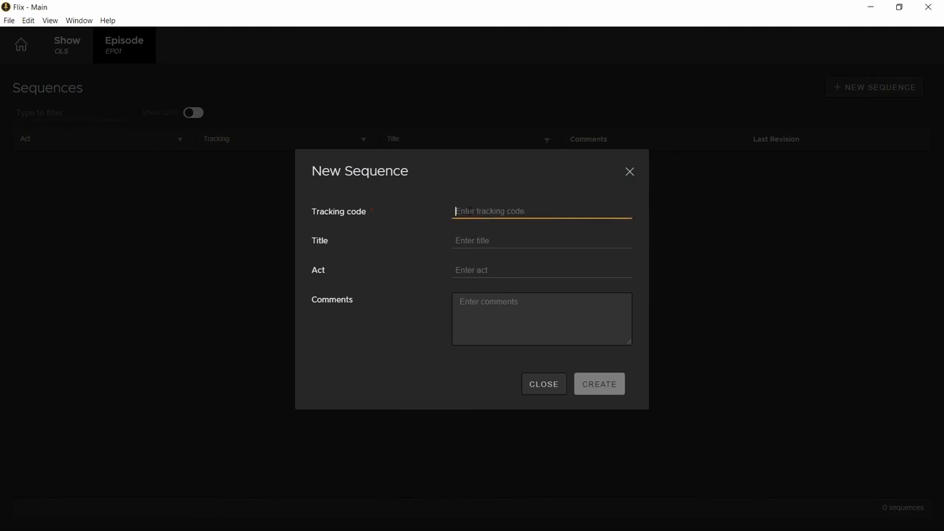
type("0010")
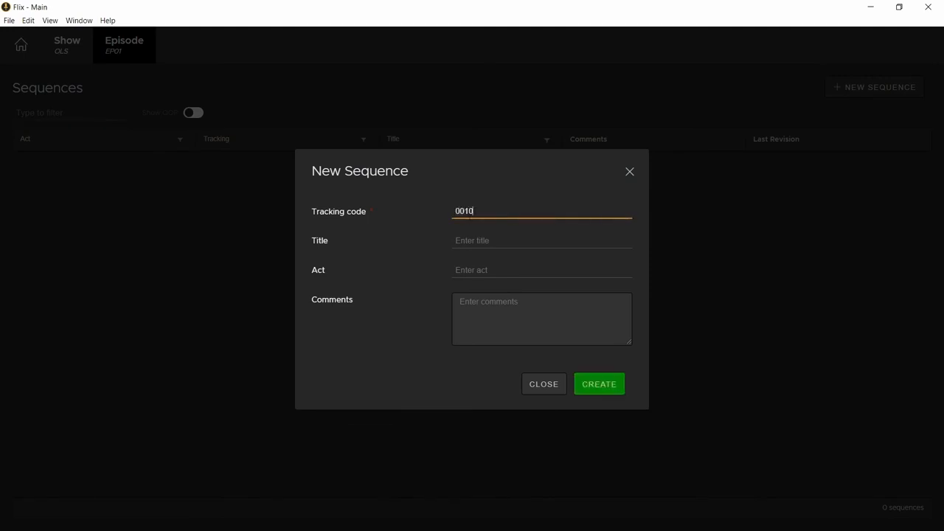
left_click(452, 237)
type("The first plan")
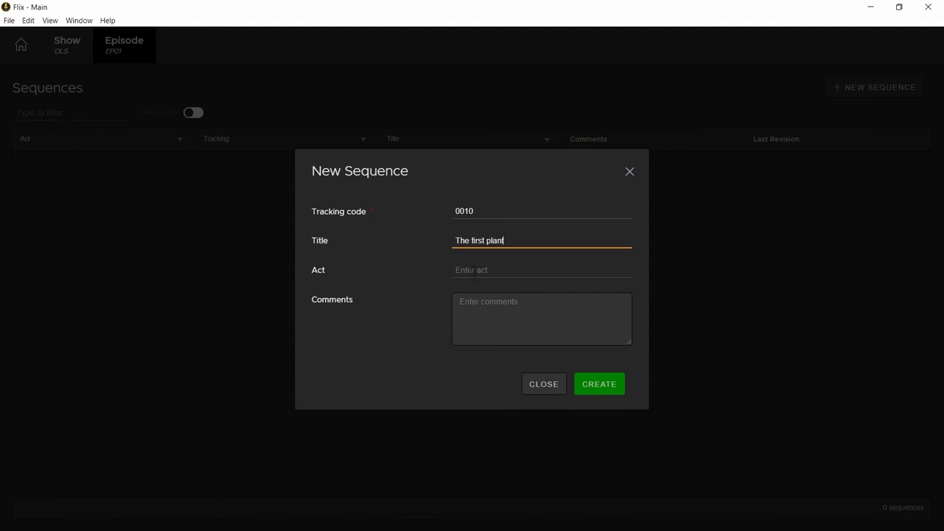
Give the new sequence the comment "ready for story", leaving the act empty, and create it
key("Tab")
key("Tab")
type("ready")
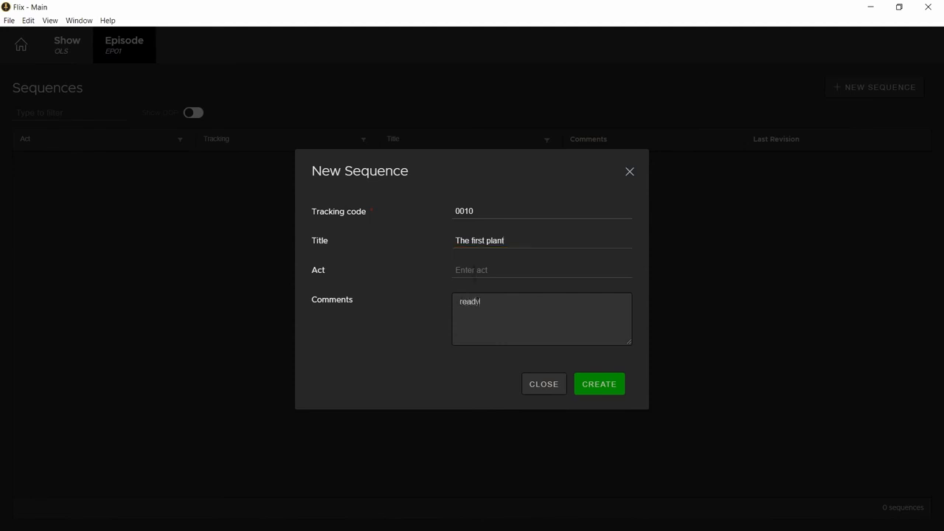
type(" for story")
left_click(612, 386)
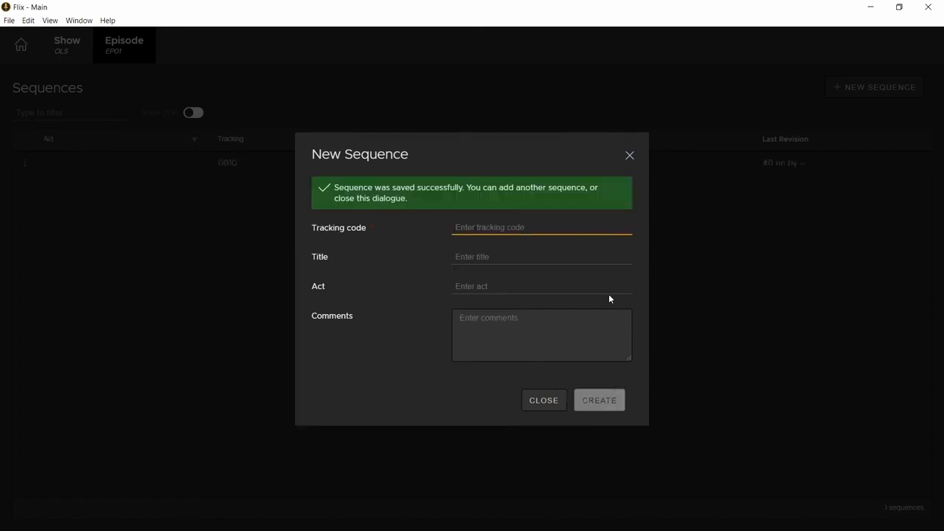
left_click(630, 158)
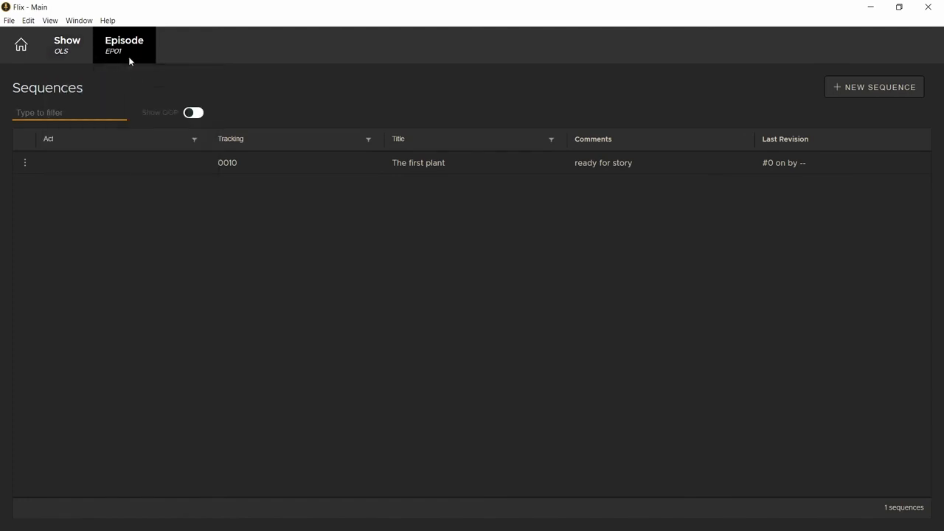
Start a clean version in sequence 0010 and add one new blank panel to it
double_click(126, 164)
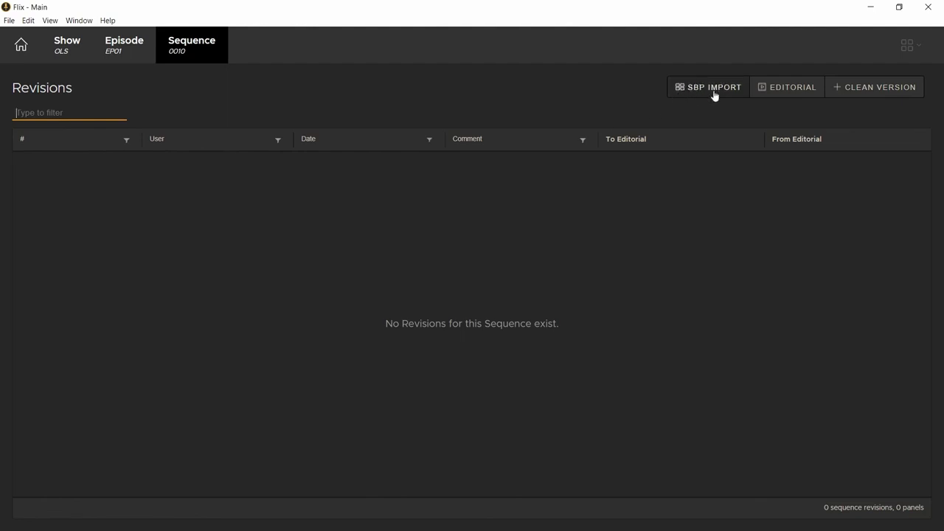
left_click(870, 89)
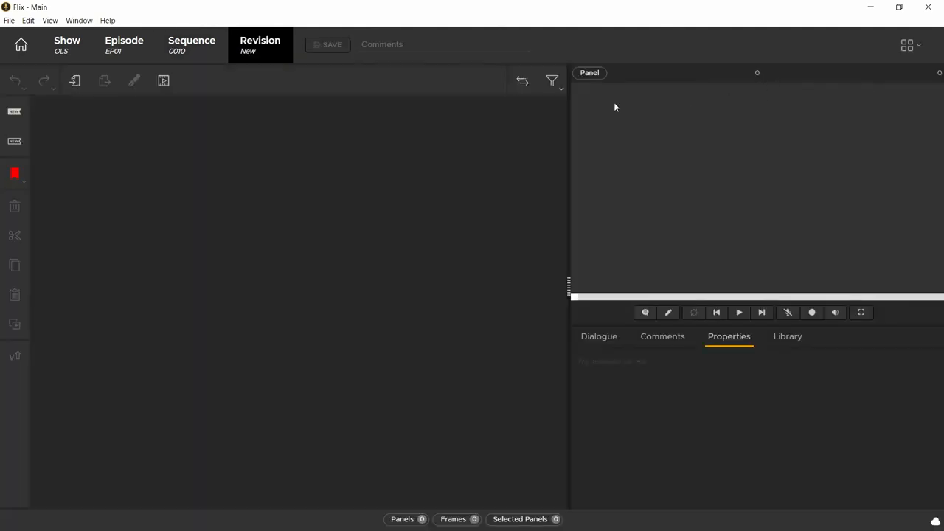
left_click(16, 115)
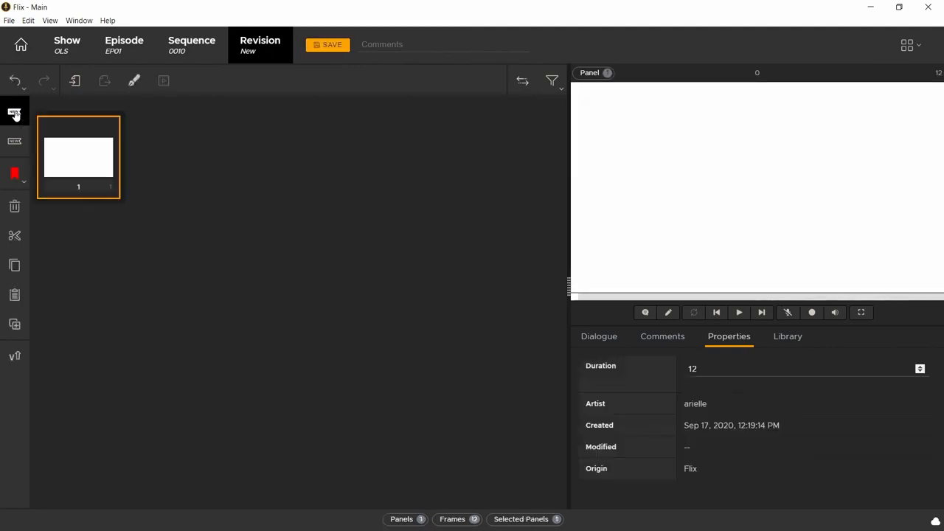
Save the revision with the comment "ready for story" and return to the revision list of sequence 0010
left_click(382, 46)
type("re")
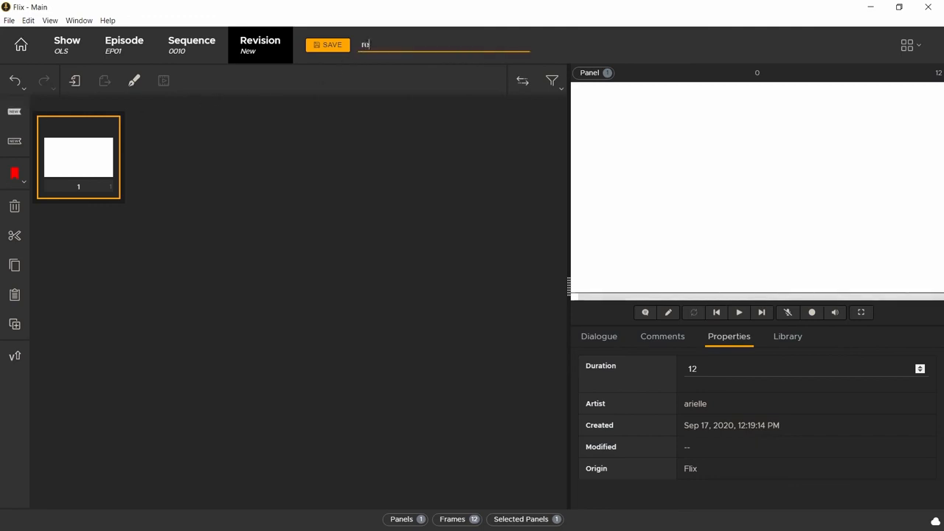
type("ady for story")
key("Return")
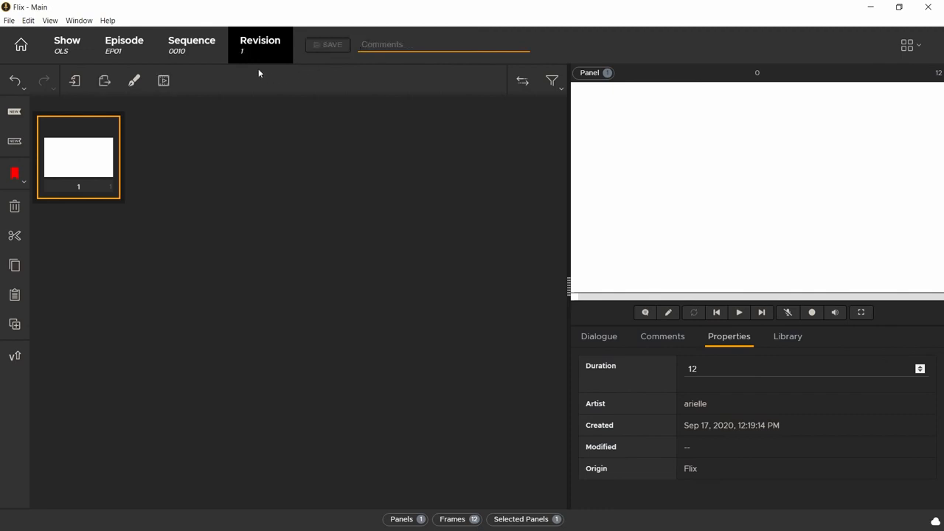
left_click(193, 50)
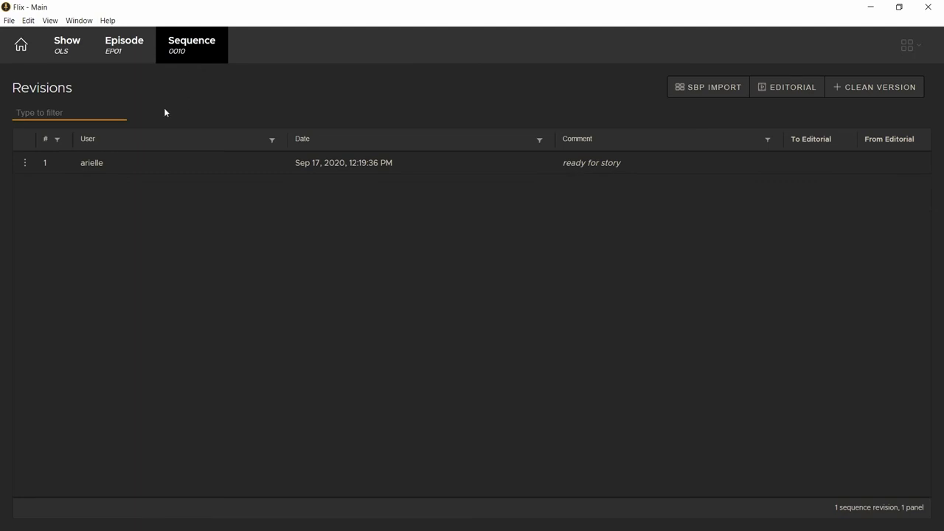